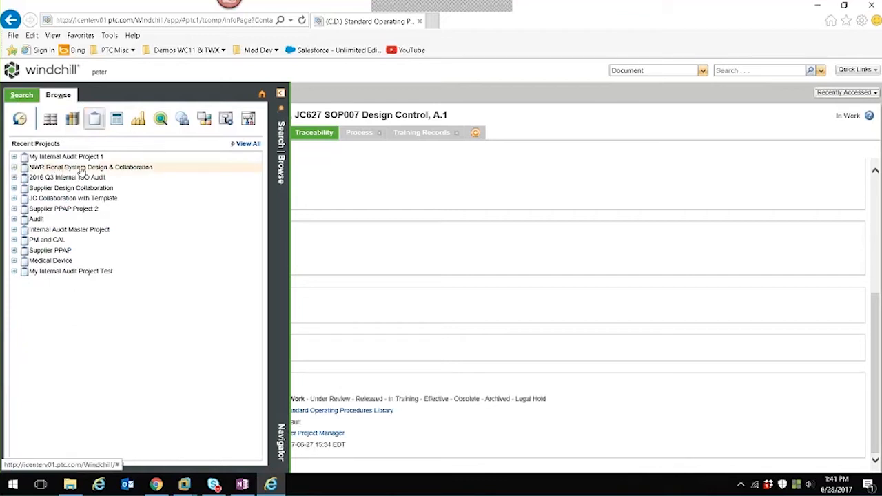
Step: View the team roles and members of the NWR Renal System Design & Collaboration project
left_click(14, 167)
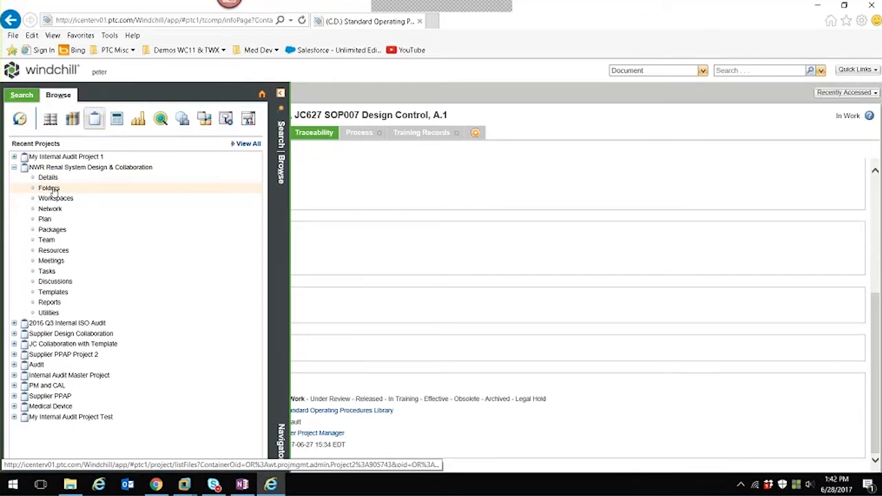
left_click(46, 241)
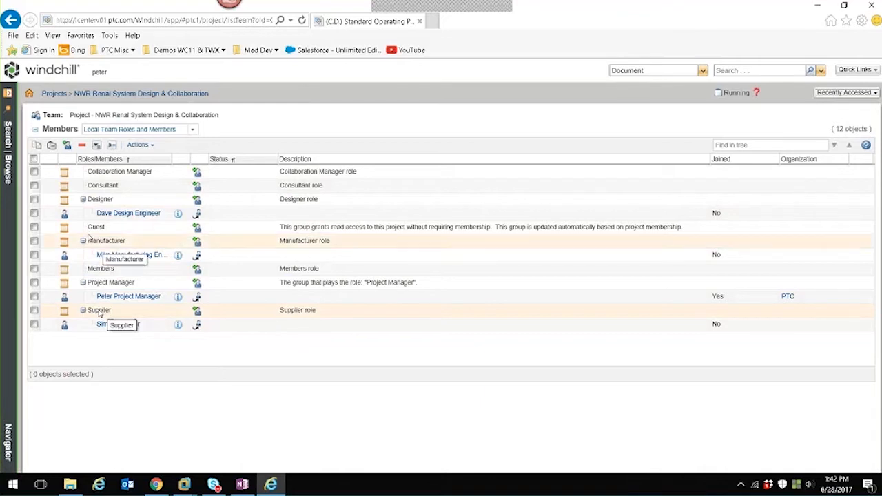
Step: View the project's plan schedule with the timeline collapsed and Contract Signed, Supplier Specifications Approved and Supplier Design Collaboration expanded
left_click(8, 95)
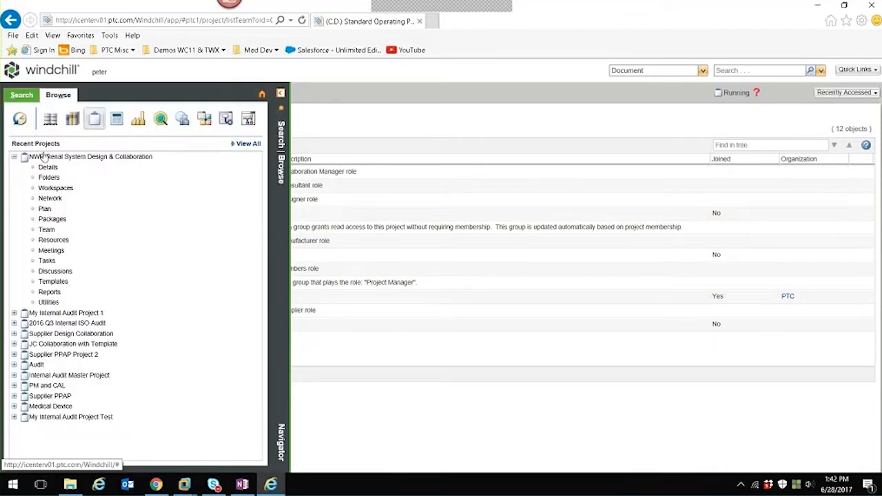
left_click(45, 211)
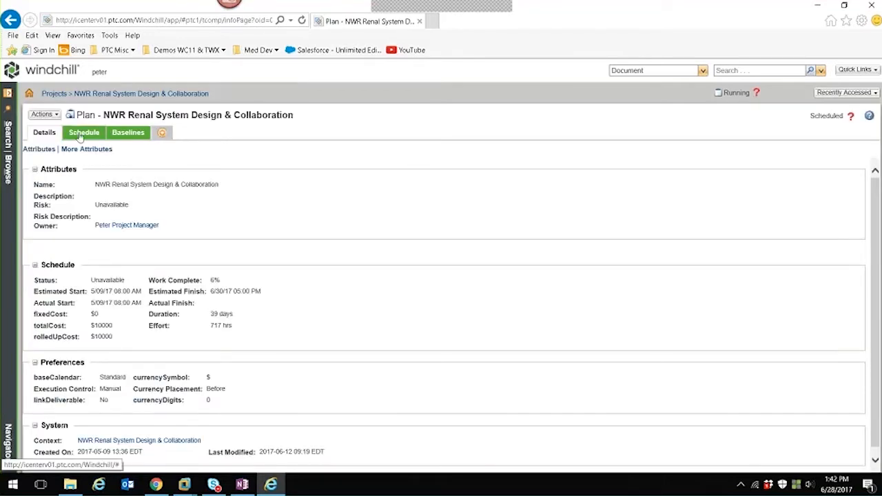
left_click(82, 134)
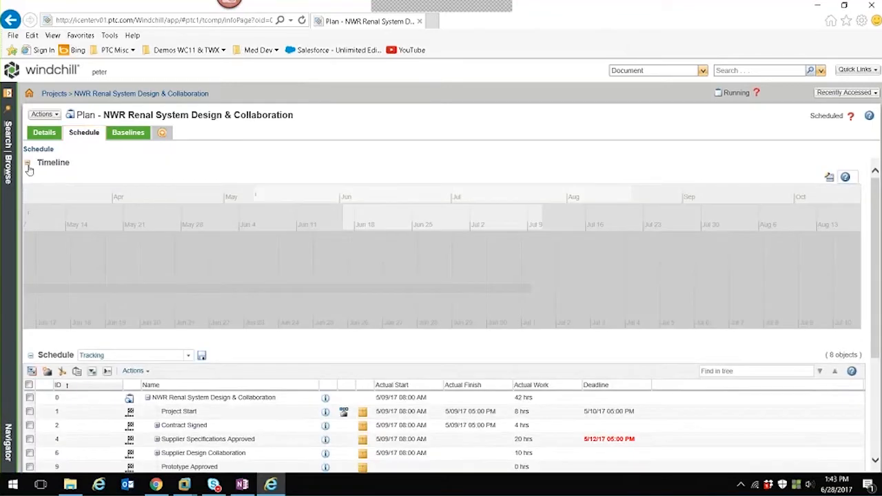
left_click(27, 163)
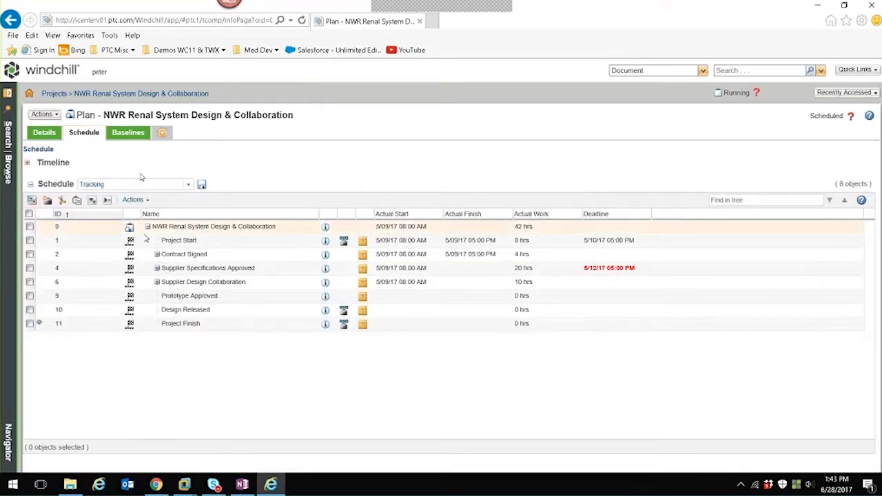
left_click(157, 255)
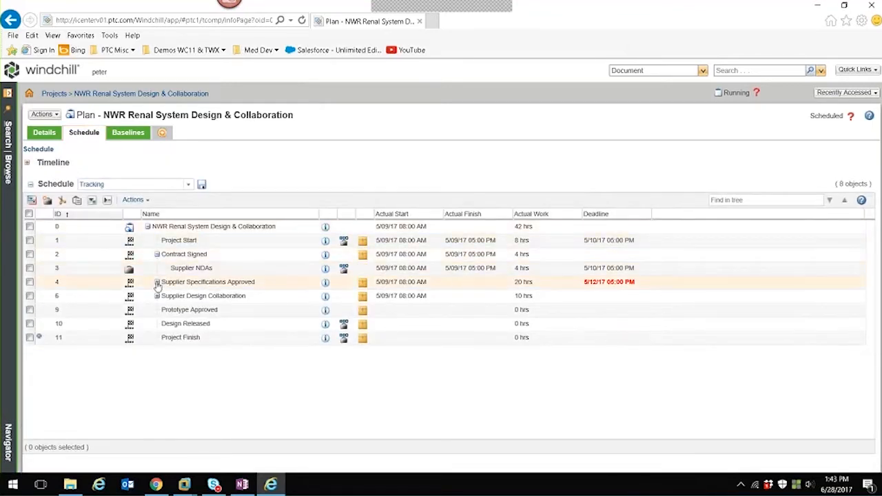
left_click(157, 282)
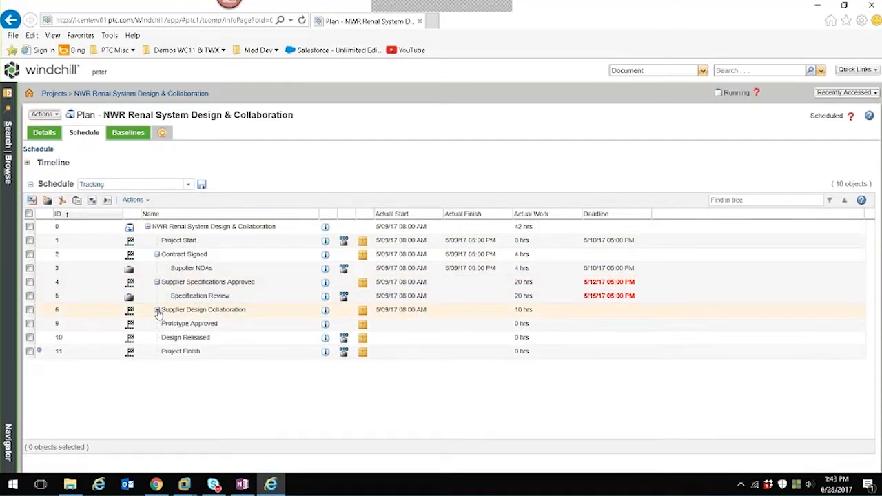
left_click(157, 310)
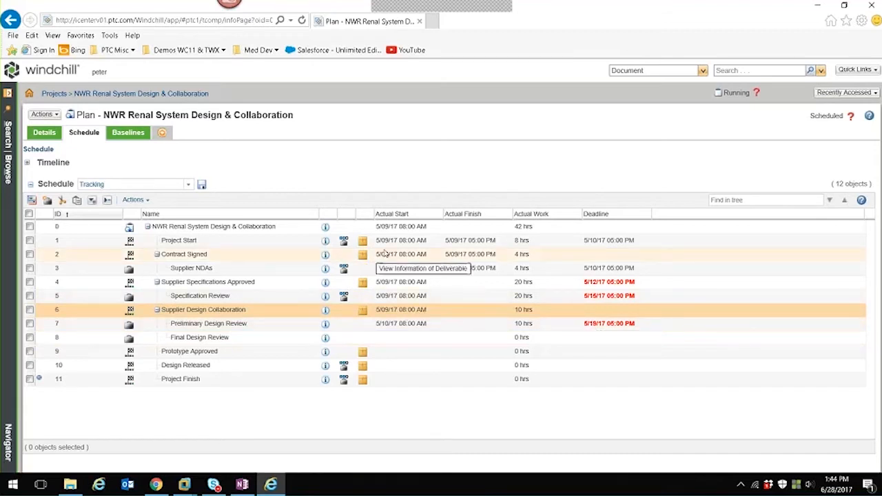
Step: Open the plan of My Internal Audit Project 1 and expand Phase 1 Concept and Ideation, Phase 2 Design Inputs and Phase 3 Design Outputs
left_click(9, 100)
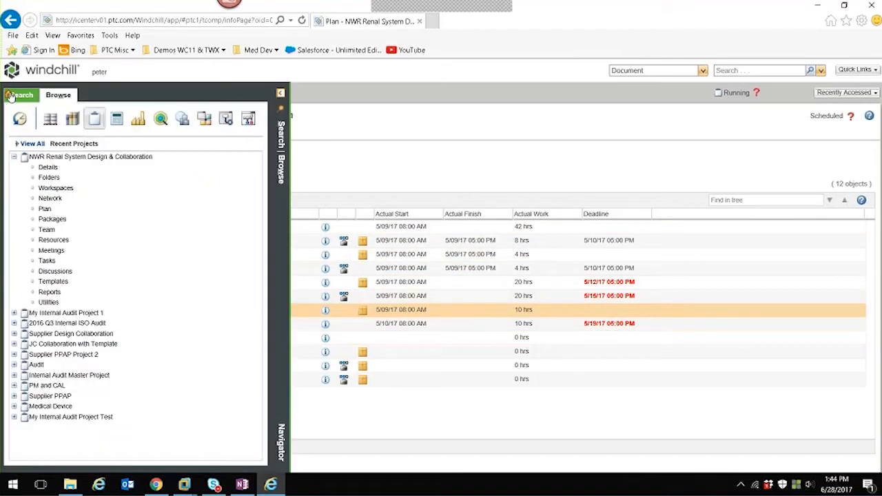
left_click(14, 157)
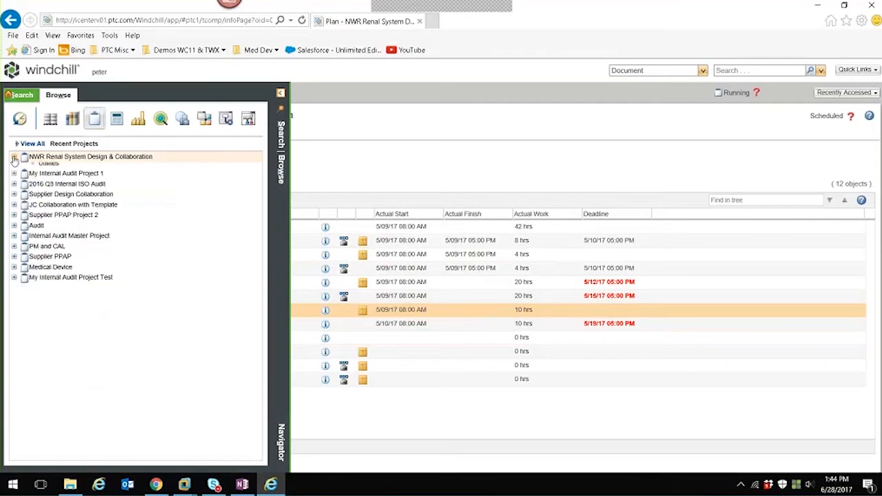
left_click(14, 168)
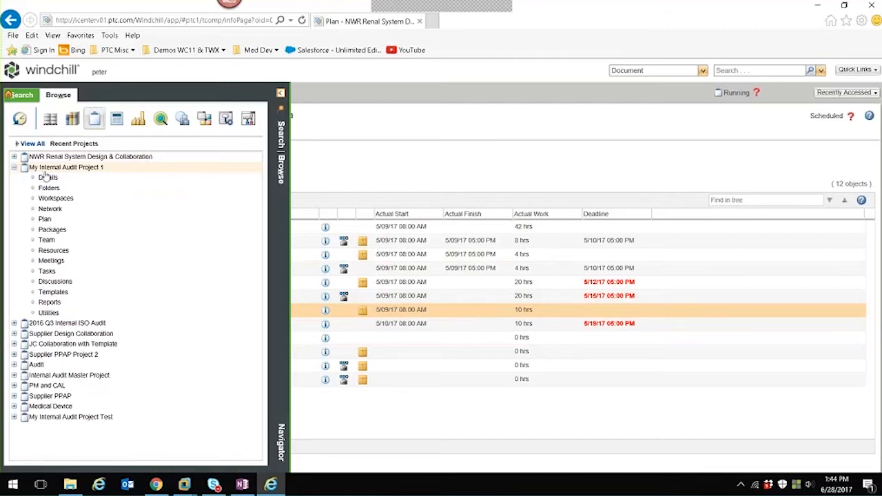
left_click(44, 219)
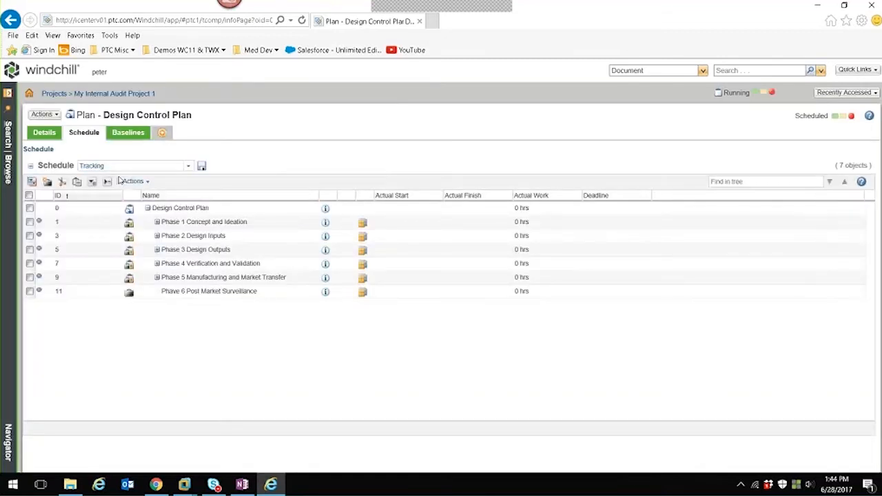
left_click(157, 222)
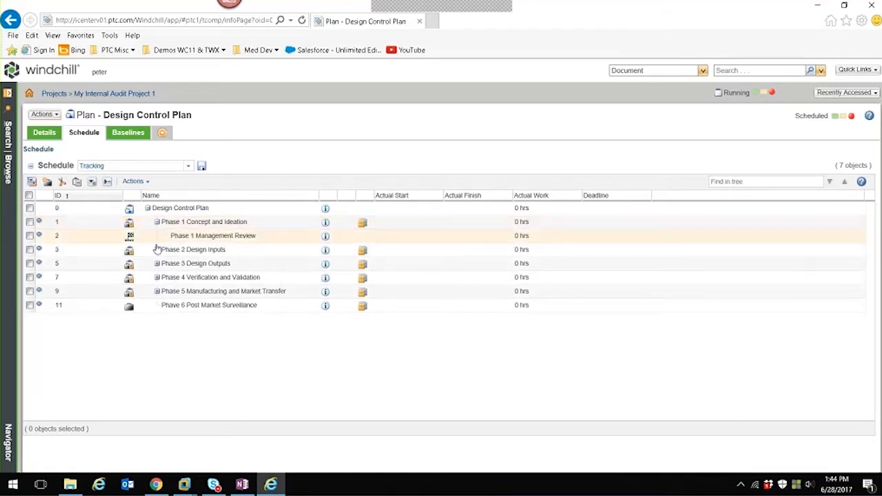
left_click(157, 249)
left_click(157, 277)
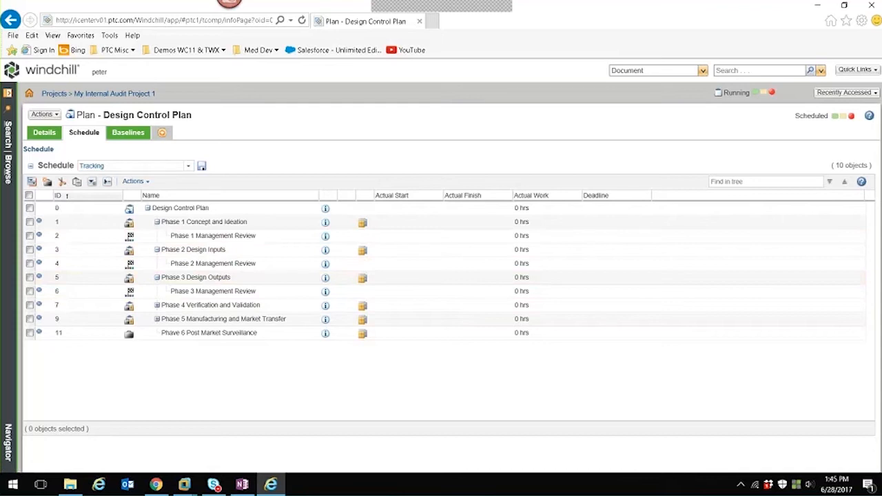
Step: Open the details of the NWR Renal Systems product and rotate its 3D thumbnail to view the model from another side
left_click(8, 97)
left_click(14, 156)
left_click(50, 119)
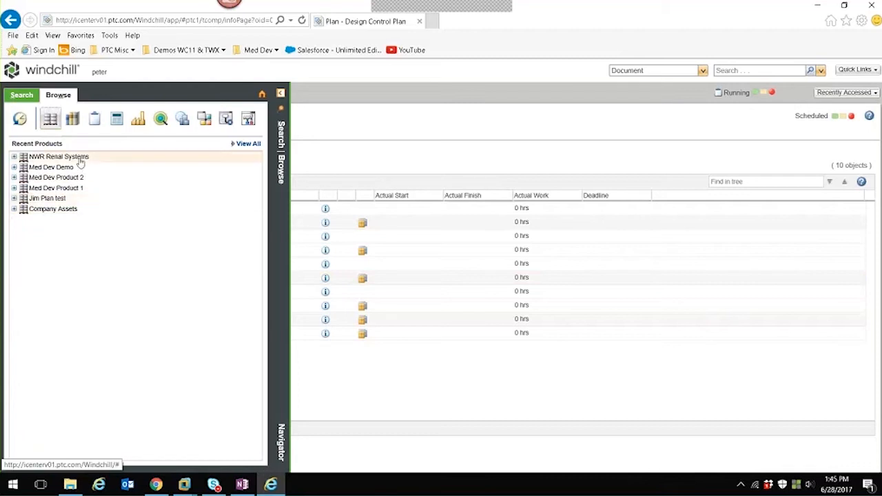
left_click(14, 157)
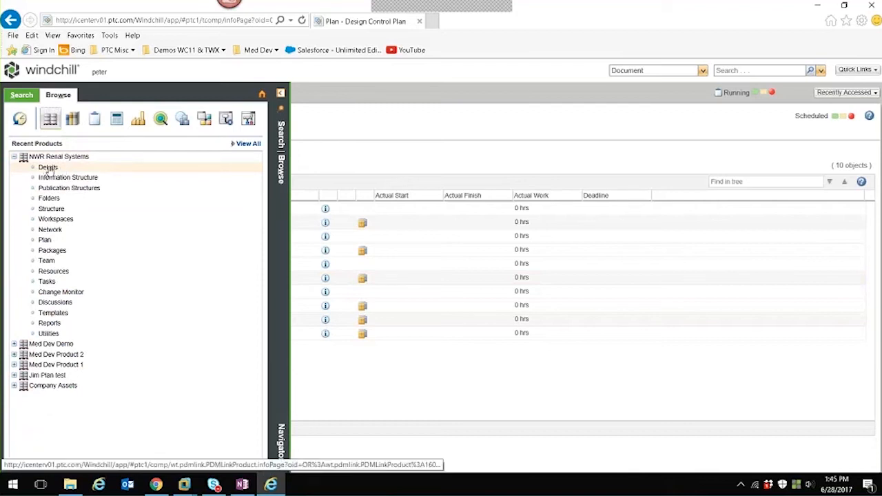
left_click(48, 168)
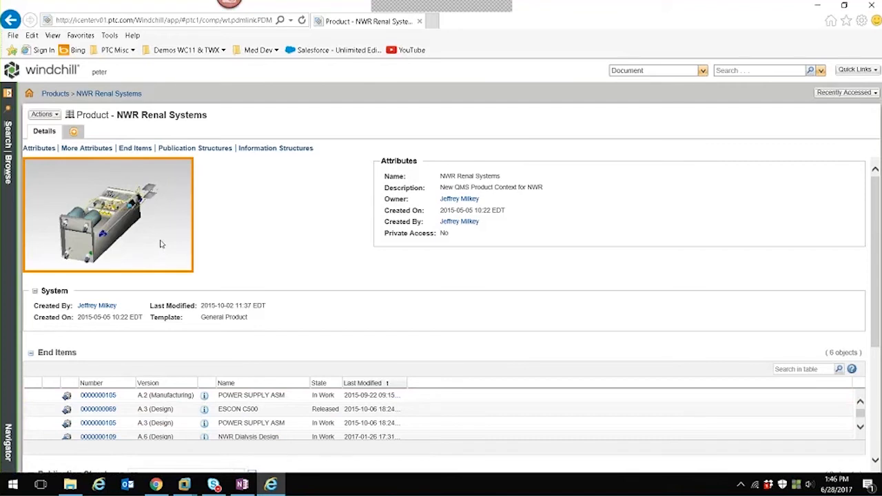
left_click_drag(161, 244, 136, 246)
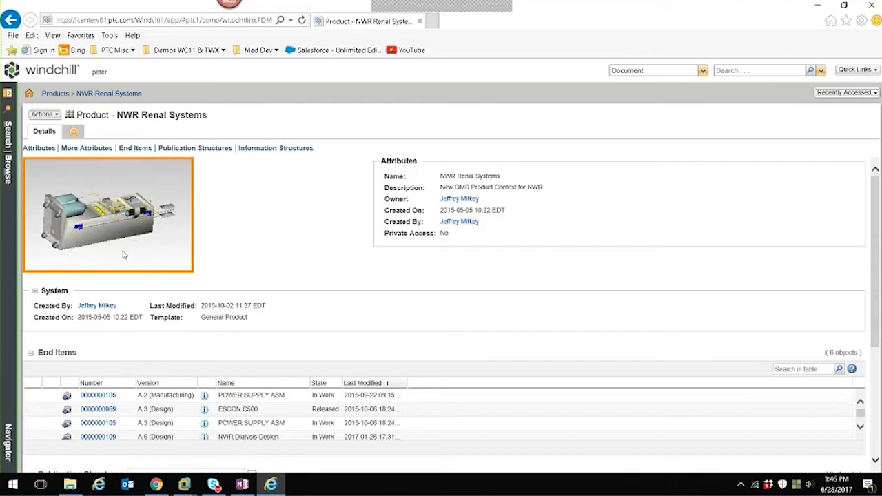
middle_click_drag(153, 251, 159, 243)
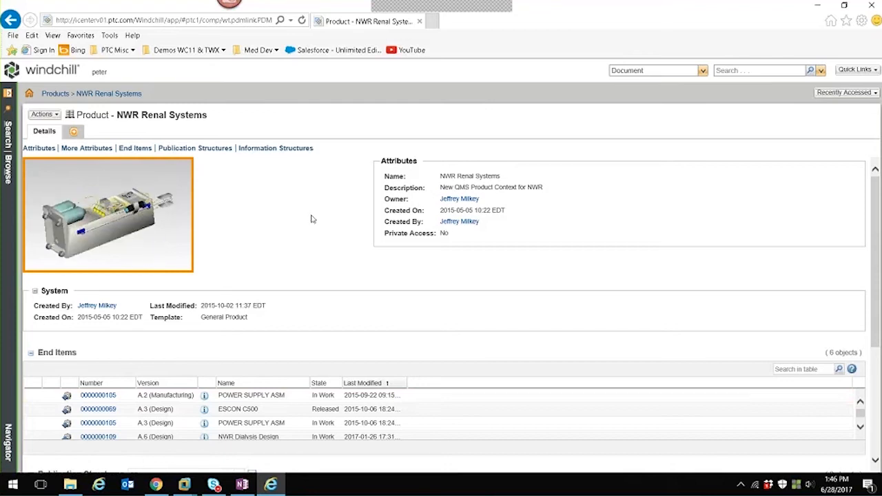
Step: Open the NWR Renal Systems product team and examine its full list of roles and assigned members
left_click(10, 138)
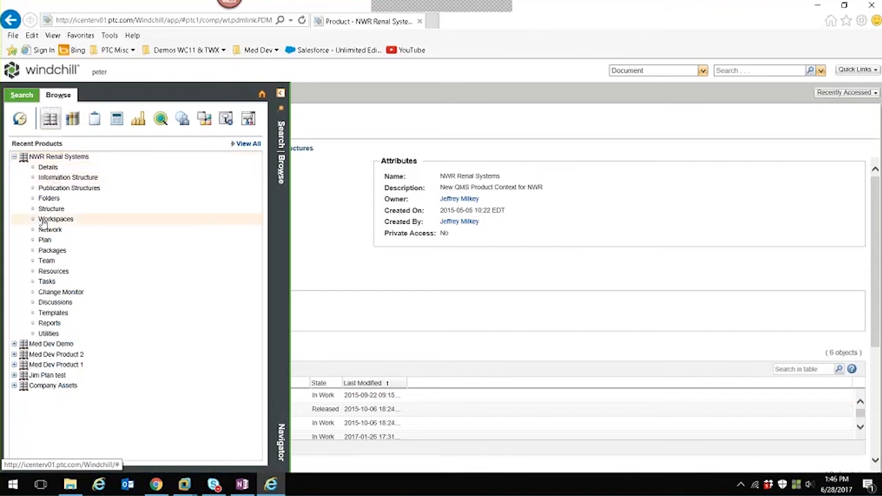
left_click(46, 261)
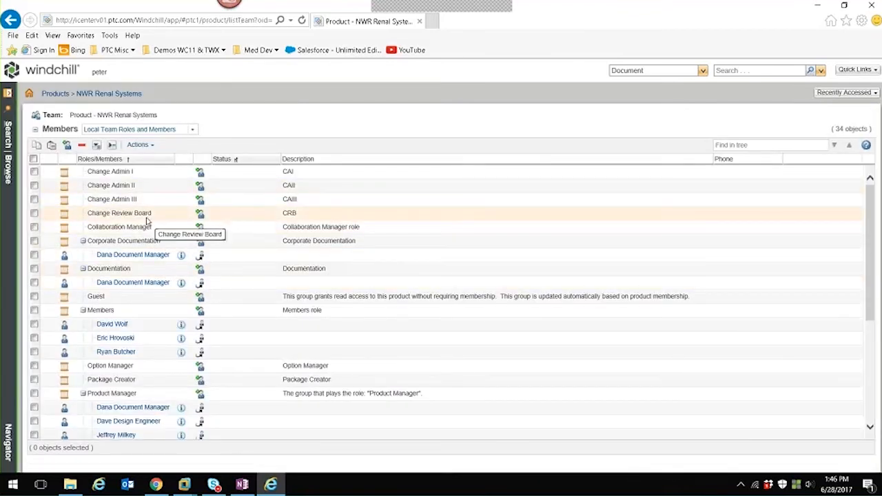
scroll(148, 219, "down", 1)
scroll(150, 212, "down", 4)
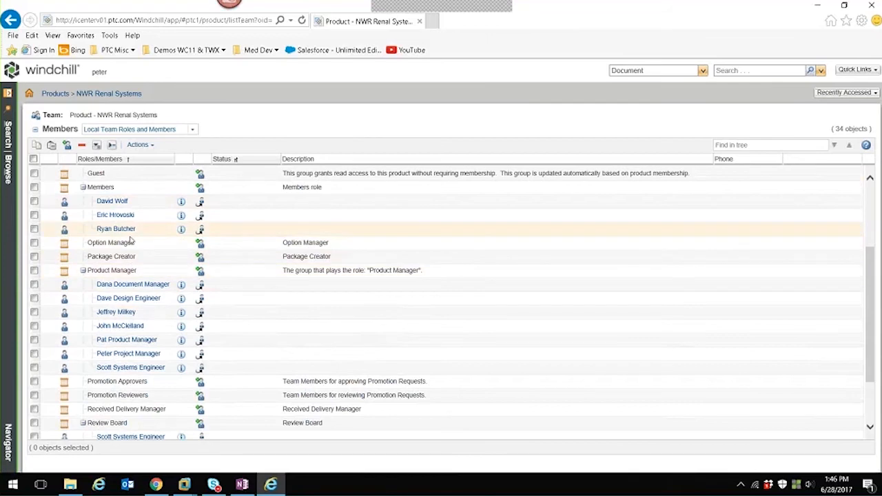
scroll(132, 235, "down", 3)
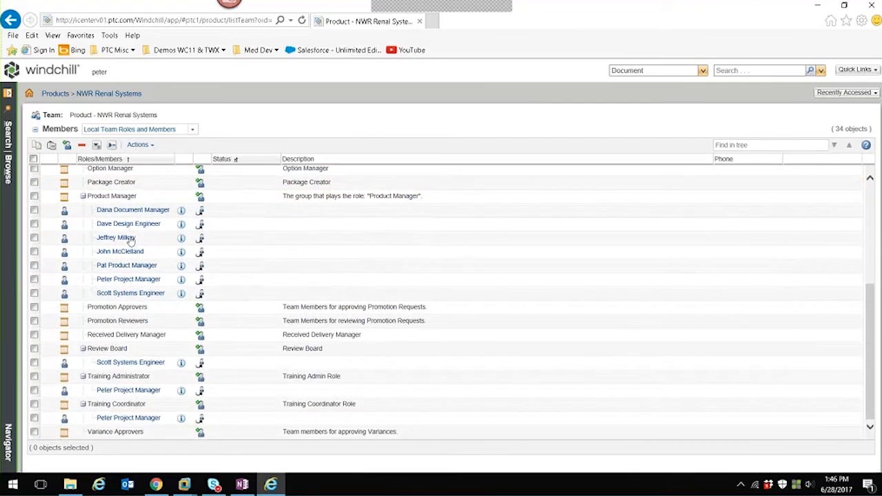
scroll(132, 238, "up", 6)
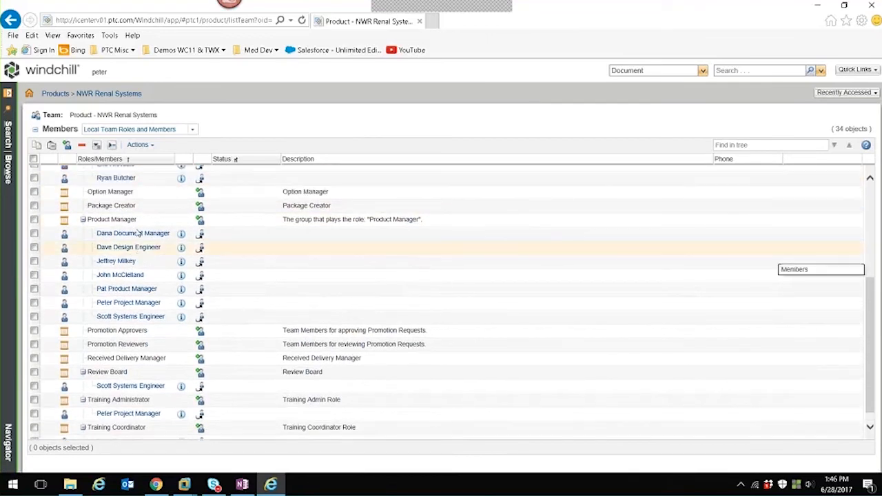
scroll(137, 233, "up", 2)
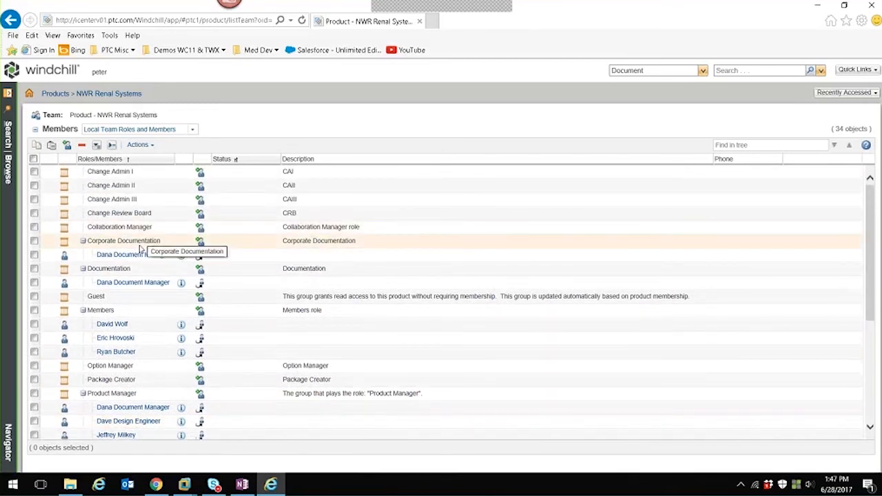
scroll(133, 205, "down", 1)
scroll(133, 205, "down", 4)
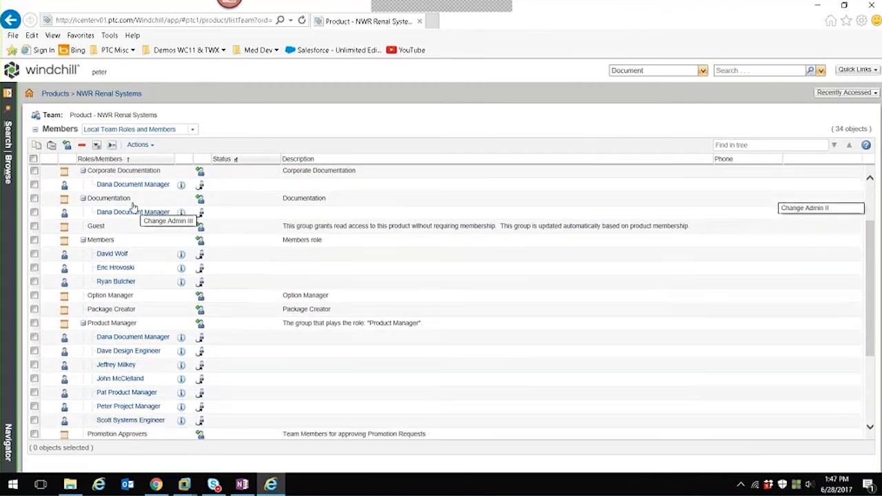
scroll(133, 205, "down", 2)
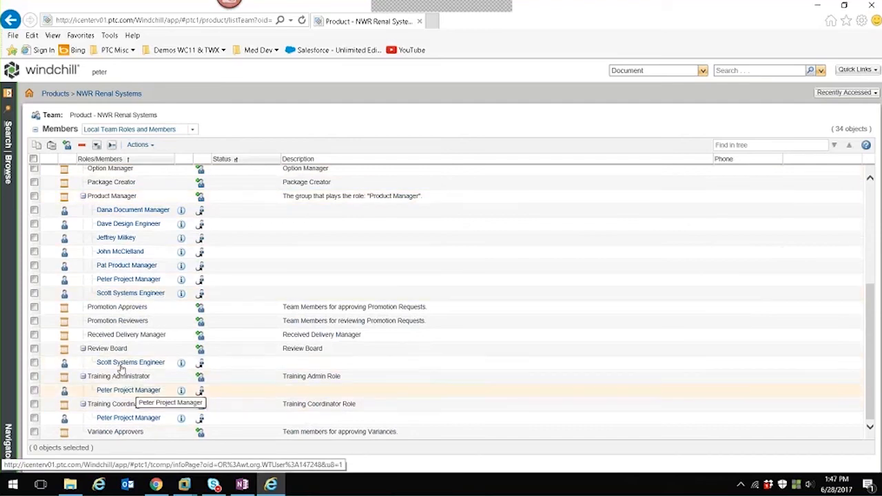
scroll(171, 232, "up", 5)
scroll(169, 231, "up", 2)
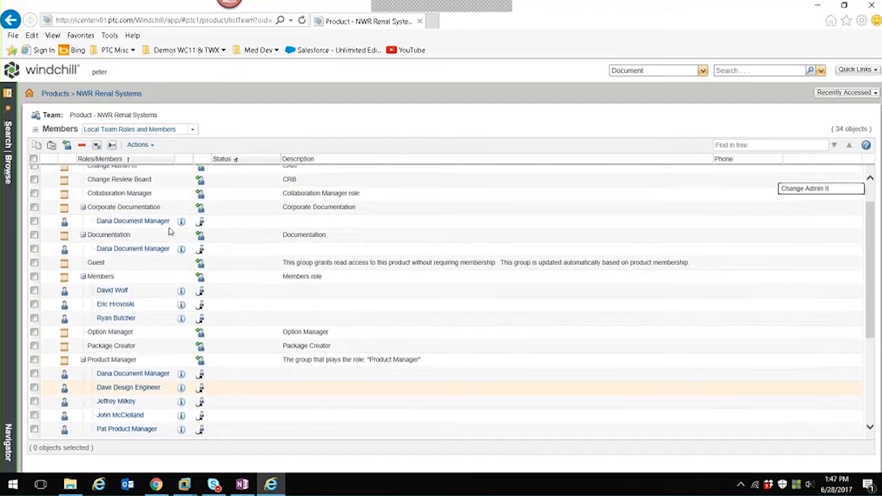
Step: Open the NWR Renal Systems product folders and look over the folder structure
left_click(8, 96)
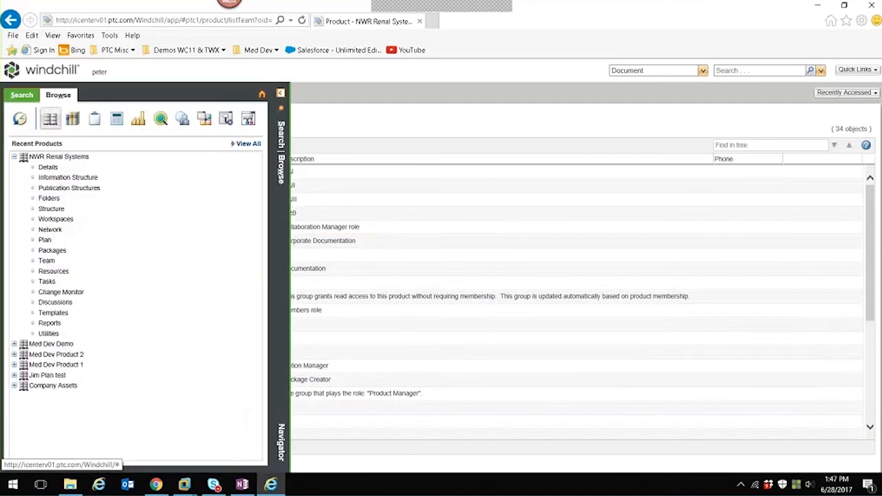
left_click(49, 198)
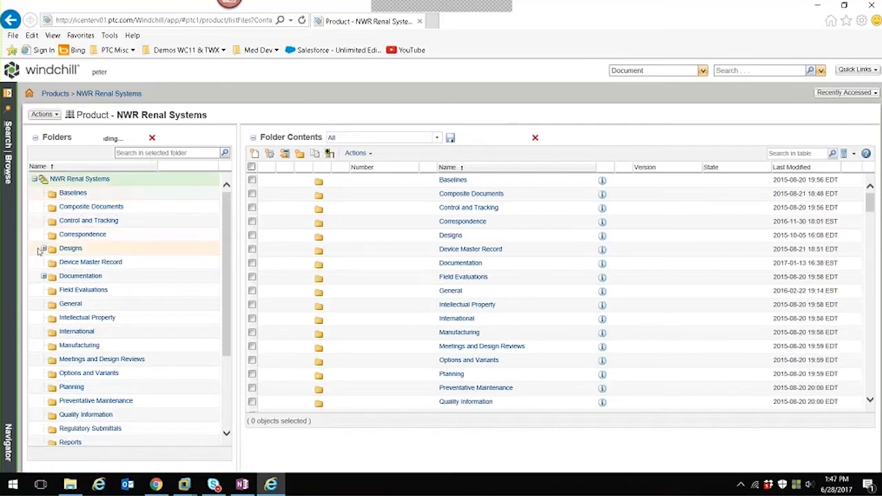
scroll(224, 227, "down", 2)
left_click_drag(226, 229, 225, 202)
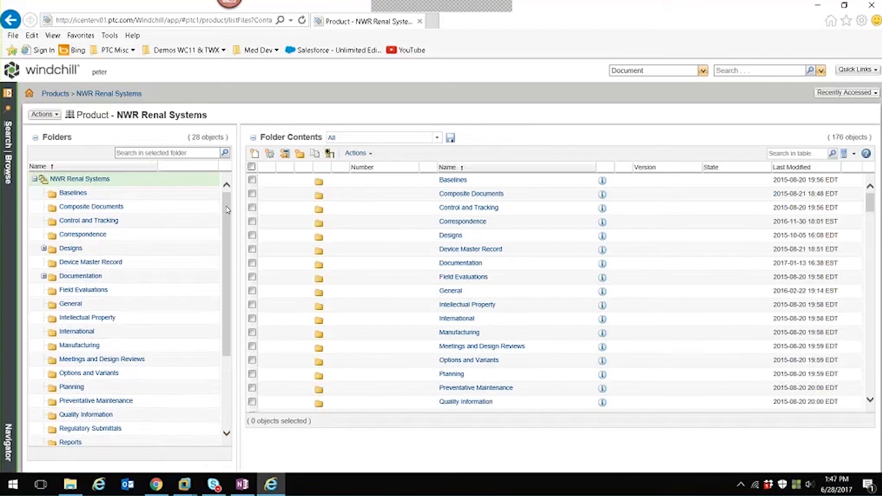
mouse_move(227, 210)
left_mouse_down()
mouse_move(227, 295)
mouse_move(227, 206)
left_mouse_up()
Step: Open the NWR Renal Systems product plan and expand Phases 1 through 5 to show their management reviews
left_click(9, 98)
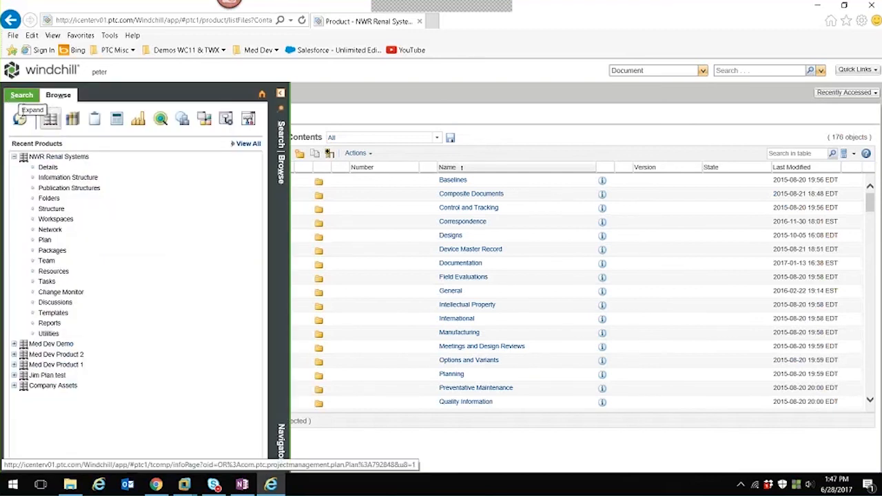
left_click(45, 240)
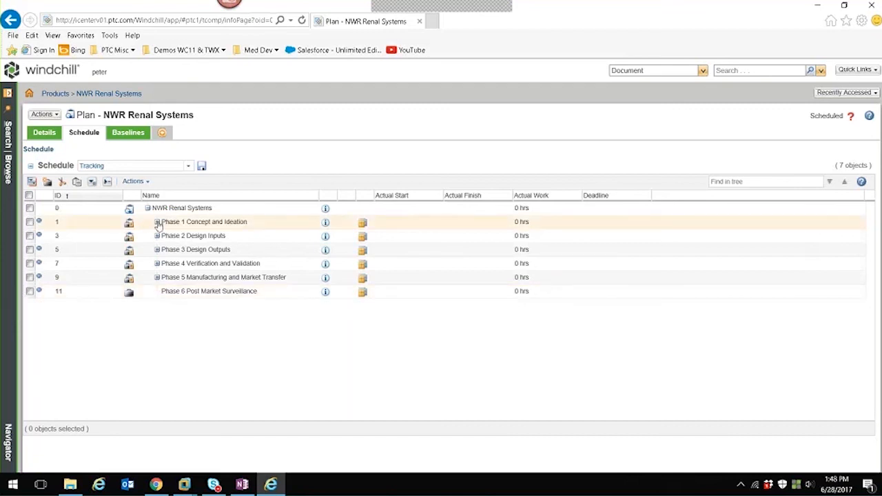
left_click(157, 223)
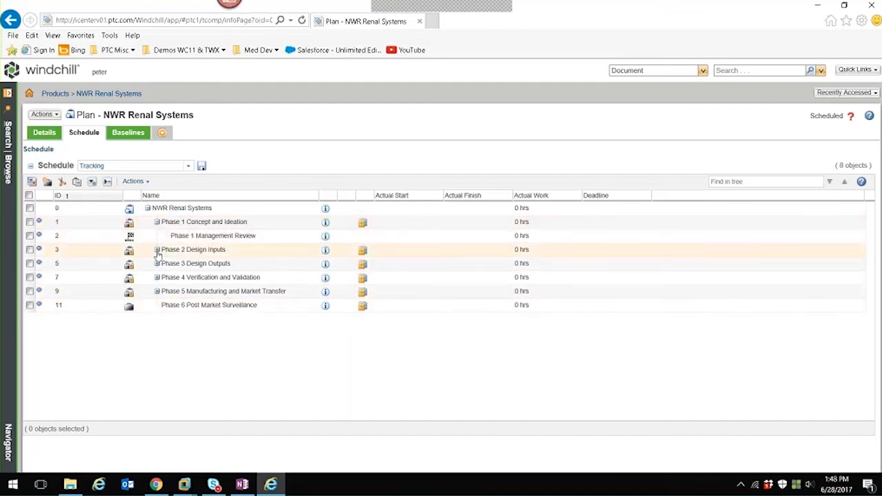
left_click(157, 251)
left_click(157, 277)
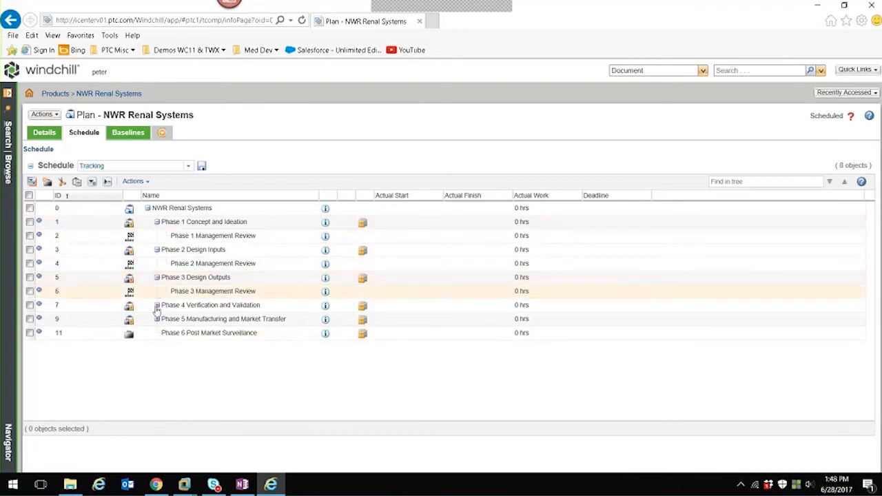
left_click(157, 306)
left_click(157, 334)
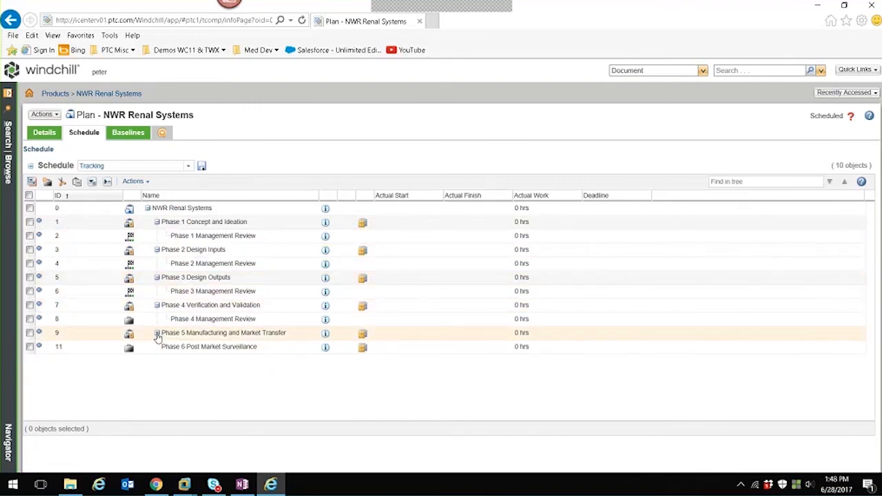